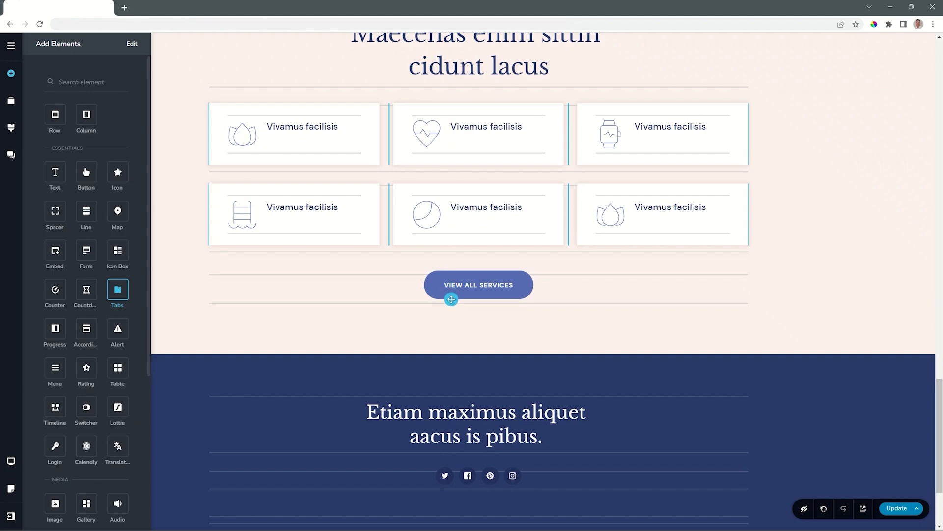
Add a two-column layout below the star icon in Tab 1 and fill the first column with text, a button and an icon
click(843, 297)
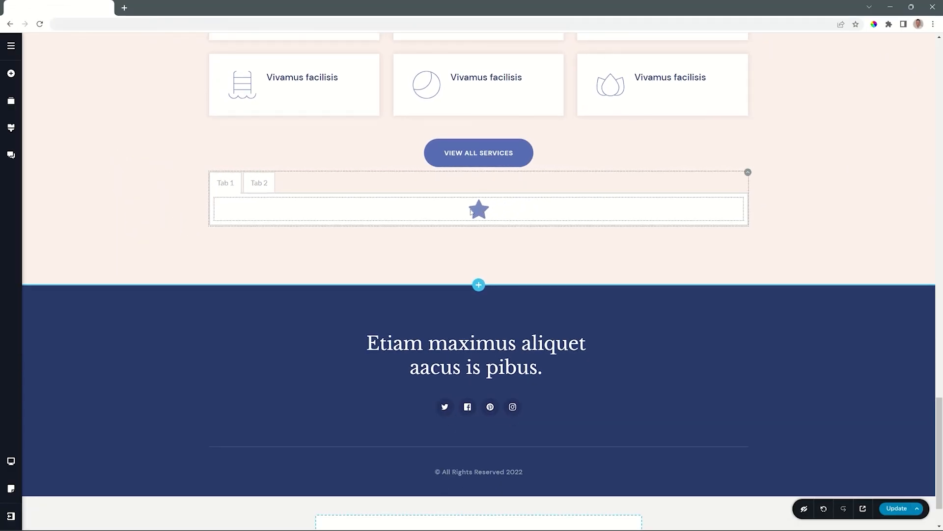
click(10, 73)
drag(76, 132, 231, 225)
drag(54, 172, 347, 268)
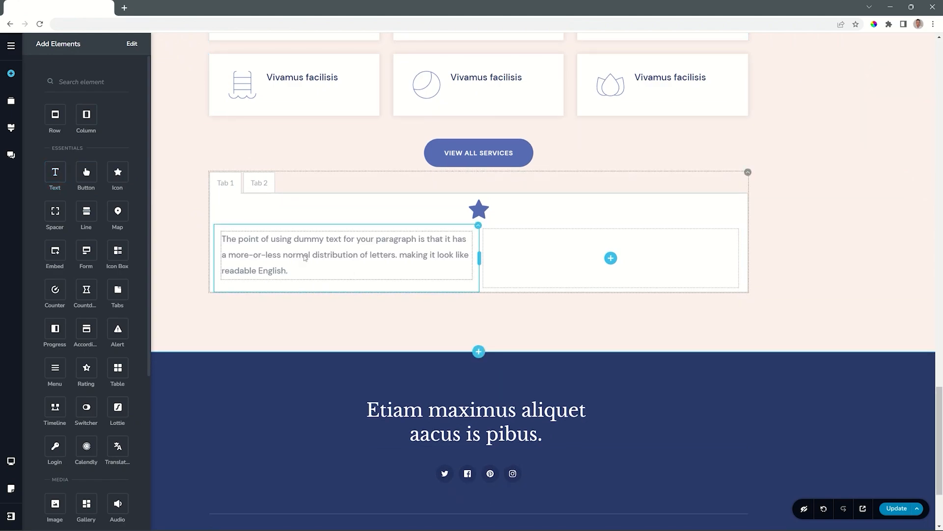
drag(83, 190, 347, 290)
drag(118, 172, 294, 326)
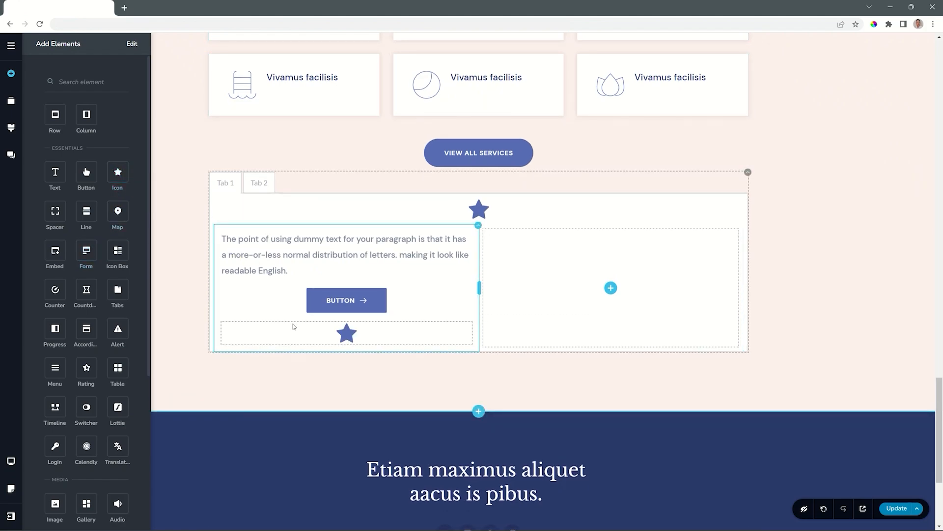
Delete the button from Tab 2 and add an icon element in its place
click(259, 183)
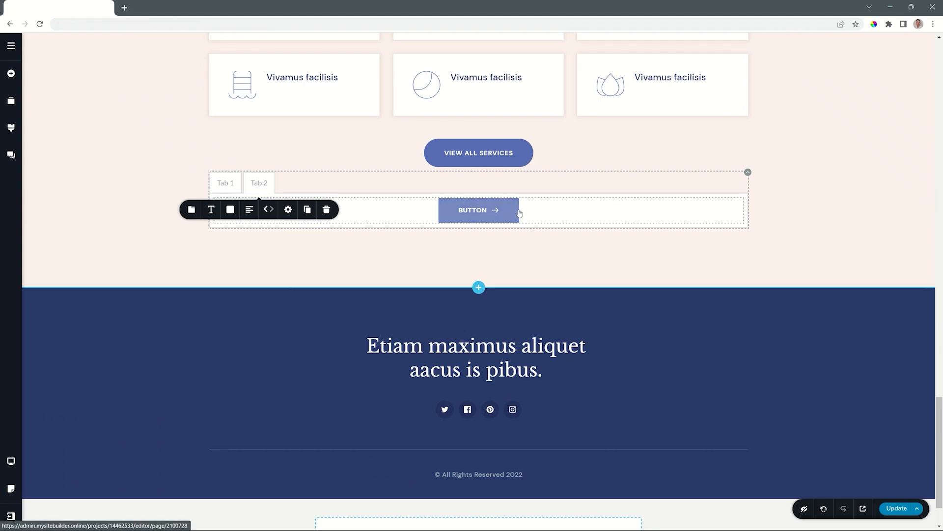
click(489, 210)
click(546, 183)
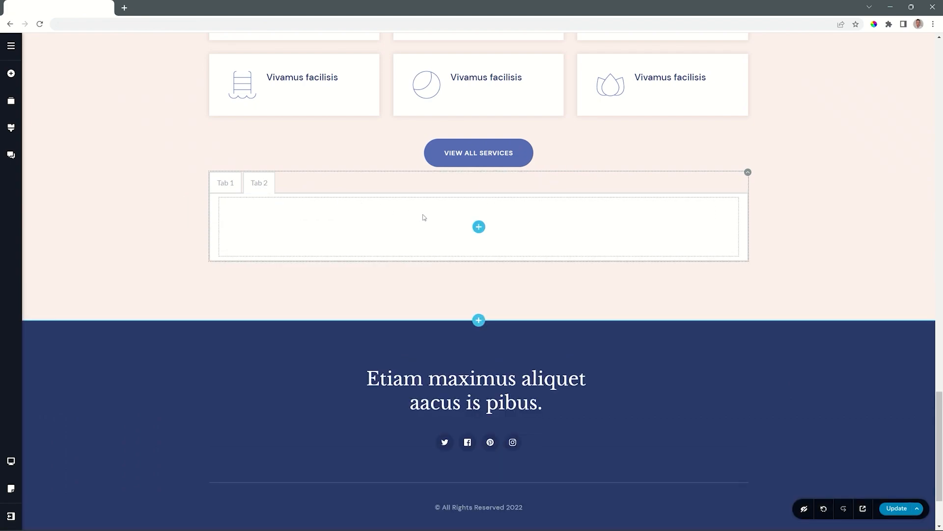
click(478, 226)
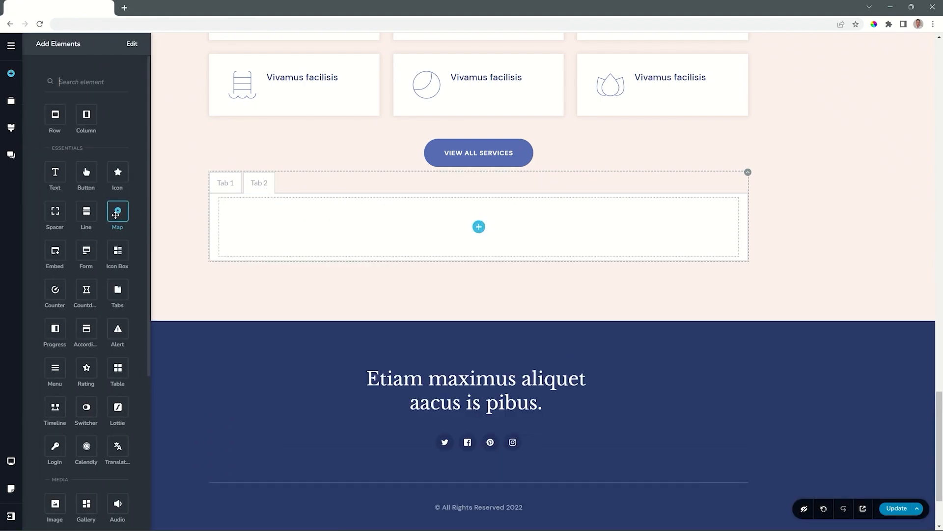
drag(118, 172, 486, 239)
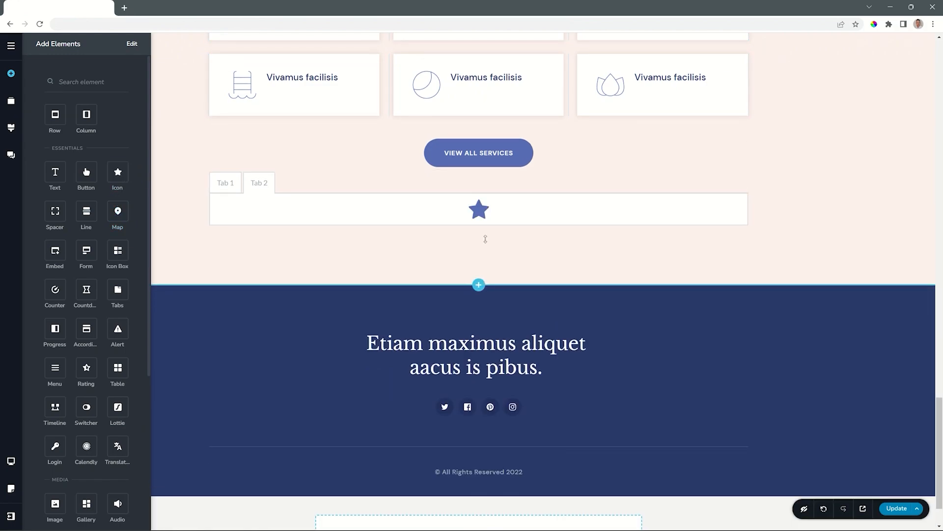
click(376, 218)
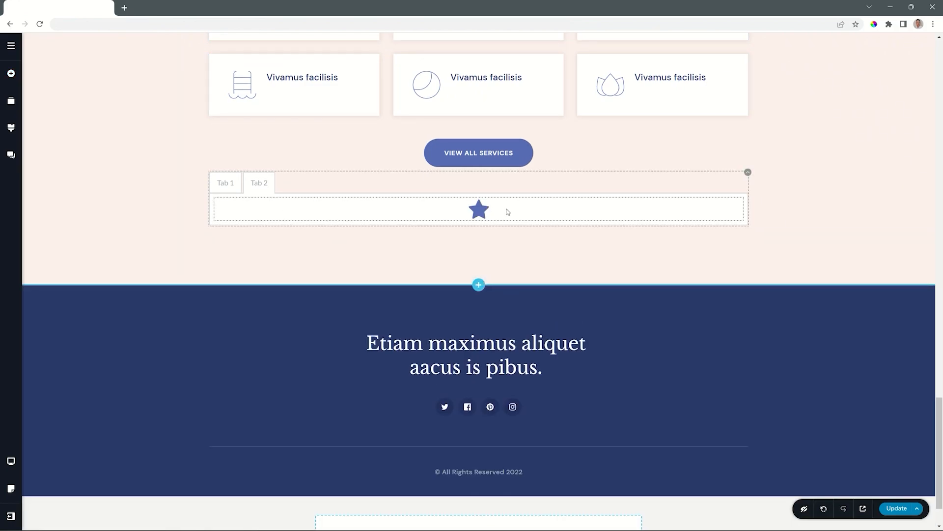
Look through the Tabs block's spacing and background settings, and the tab options for Tab 1
mouse_move(747, 172)
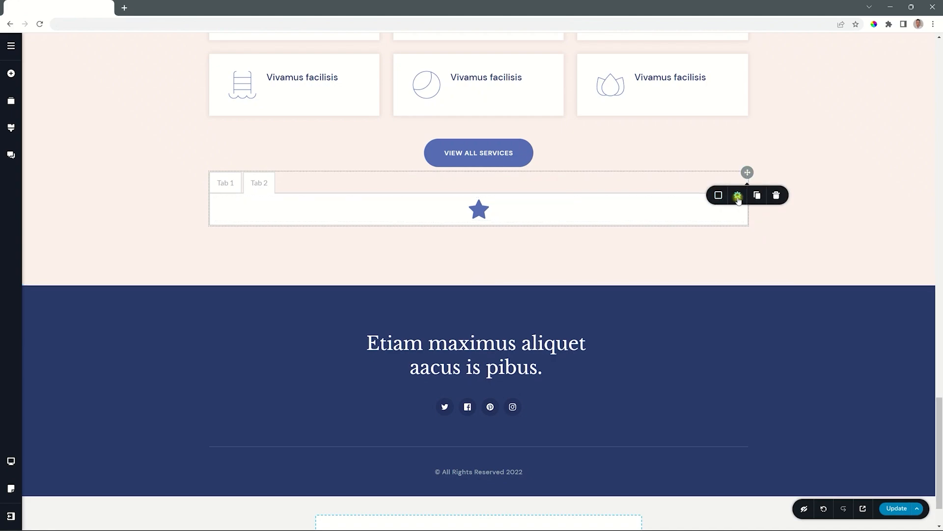
click(738, 196)
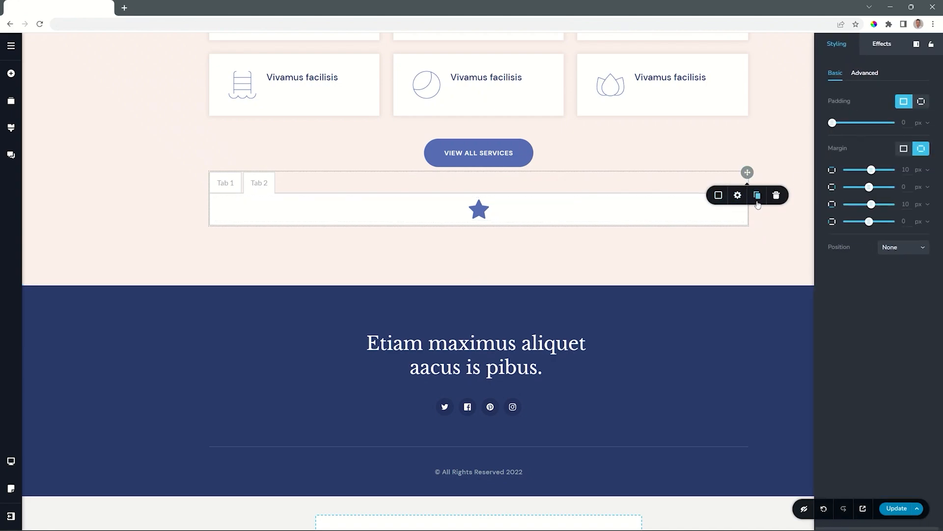
click(719, 195)
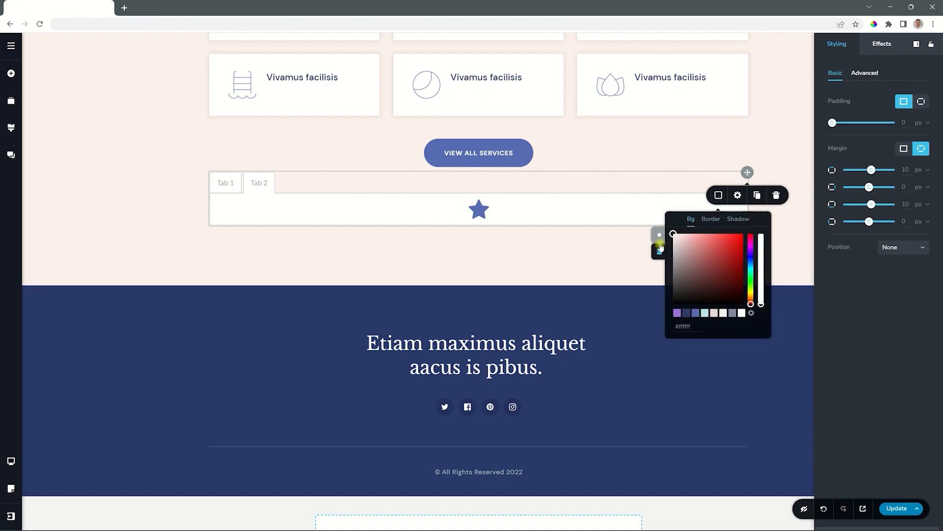
click(223, 183)
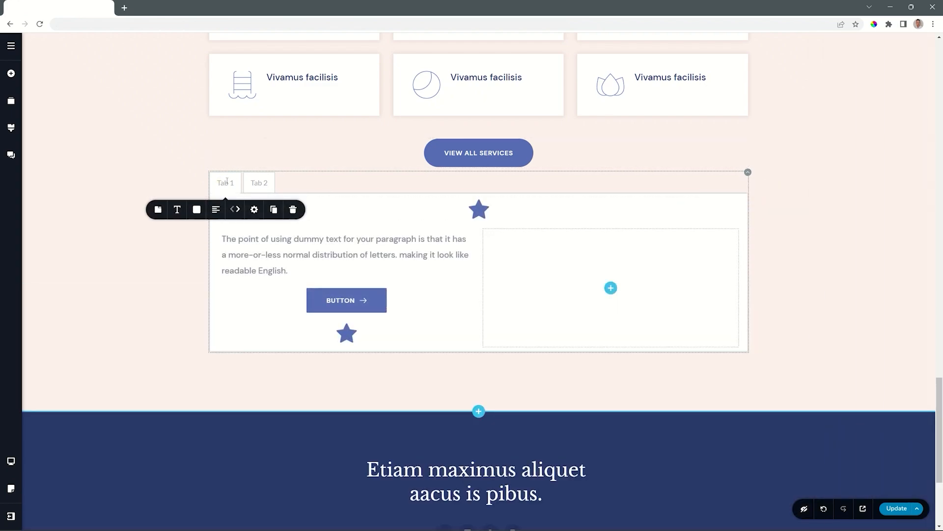
click(159, 209)
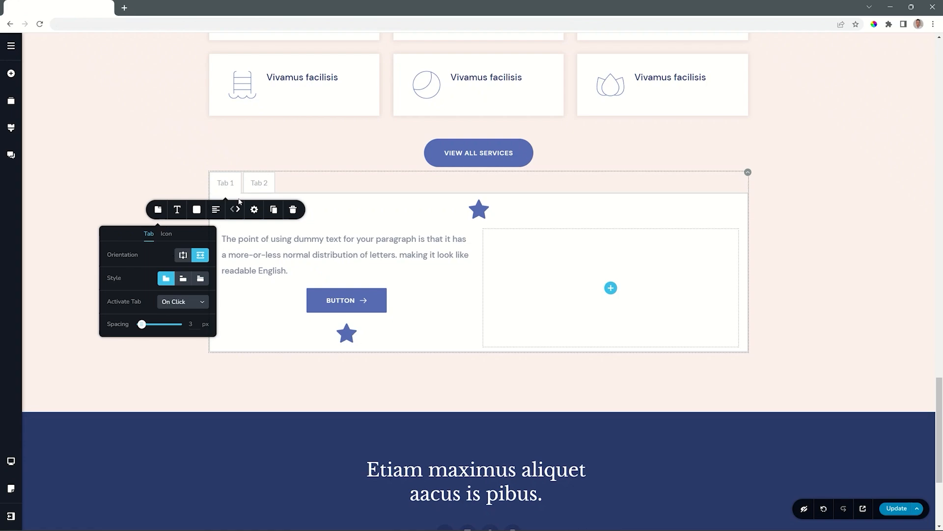
Rename Tab 1 as "New Tab 01" and Tab 2 as "New Tab 02"
click(225, 183)
triple_click(225, 183)
text(New Tab 01)
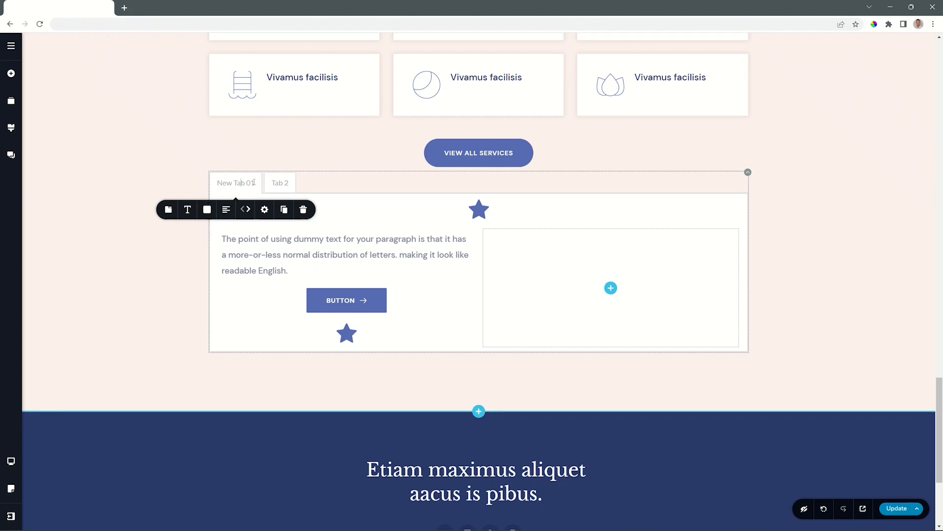
triple_click(277, 183)
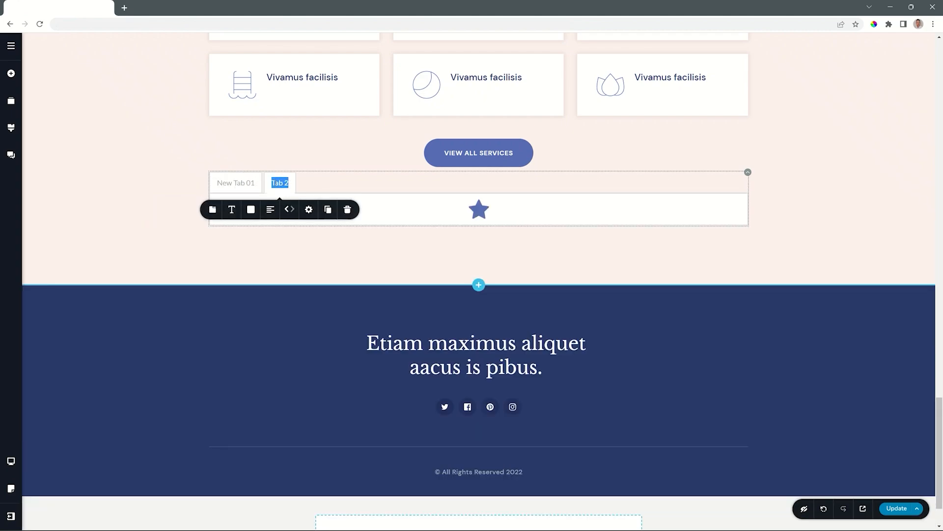
text(New Tab 02)
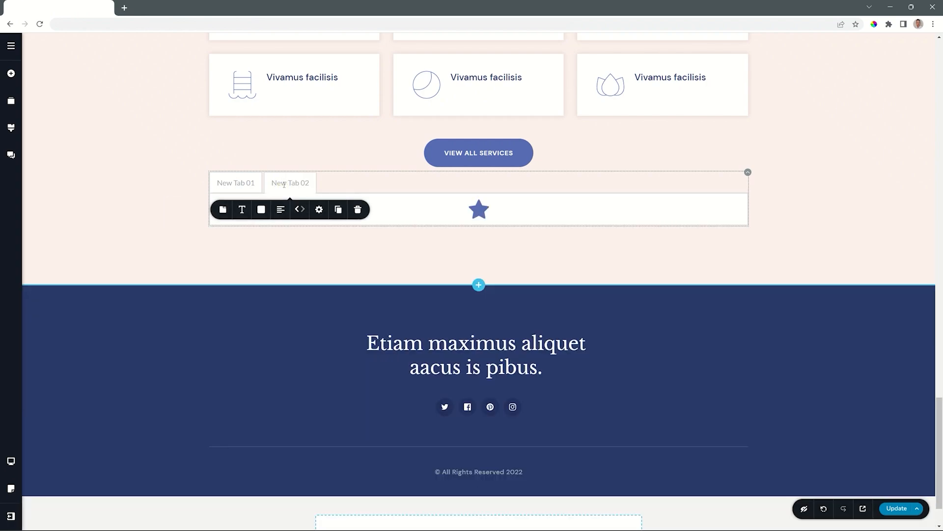
Duplicate New Tab 02 and rename the copy as "New Tab 03"
click(338, 209)
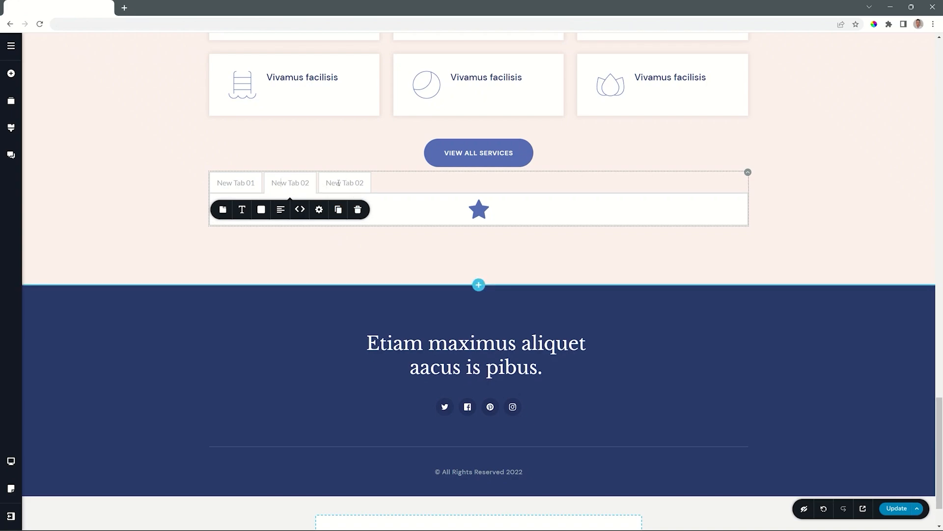
click(365, 183)
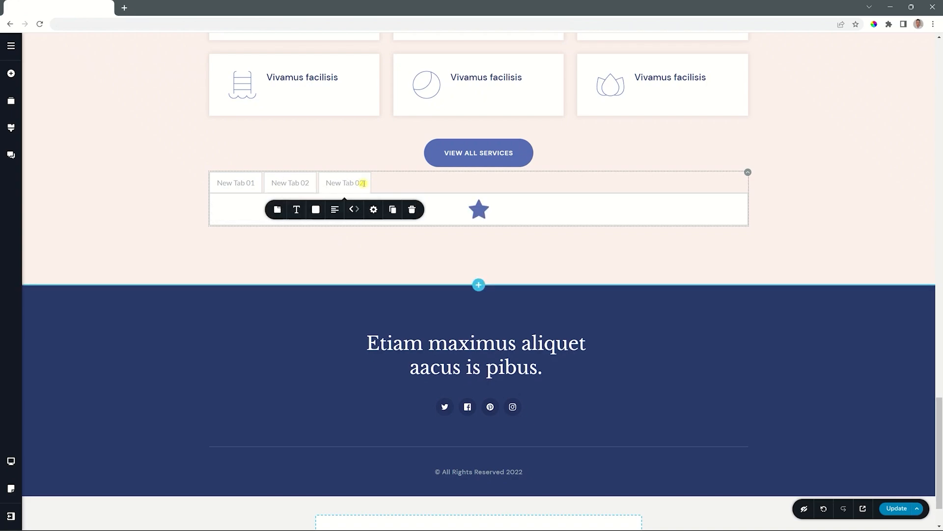
key(BackSpace)
text(3)
Try moving New Tab 03 to the front of the tab order and restore the original order
click(284, 182)
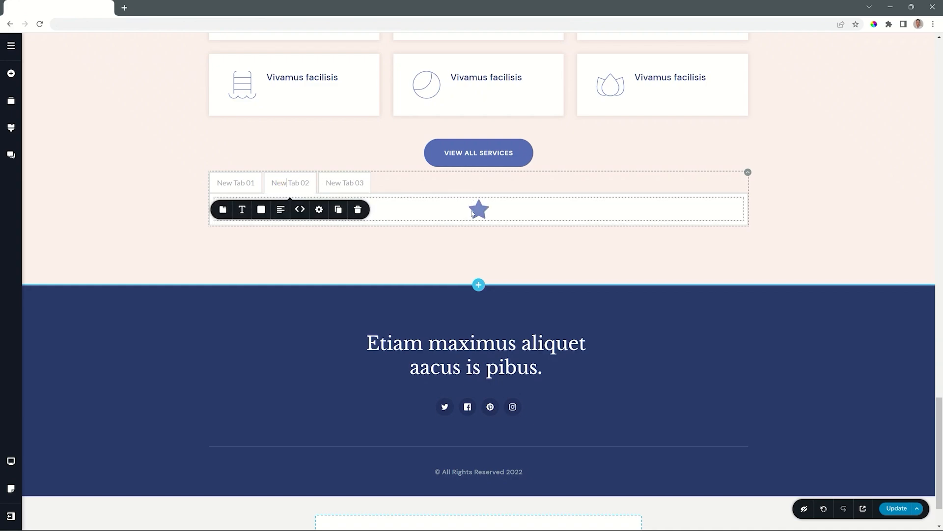
click(241, 183)
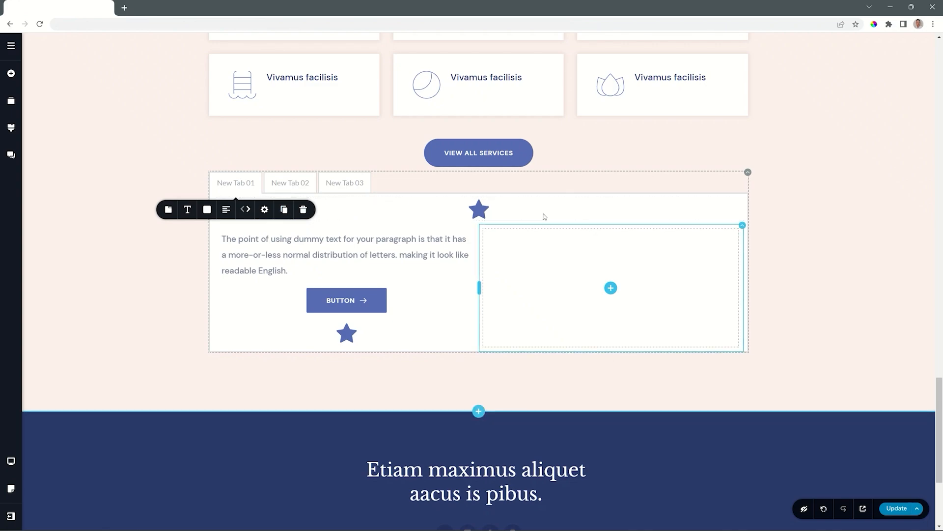
click(359, 184)
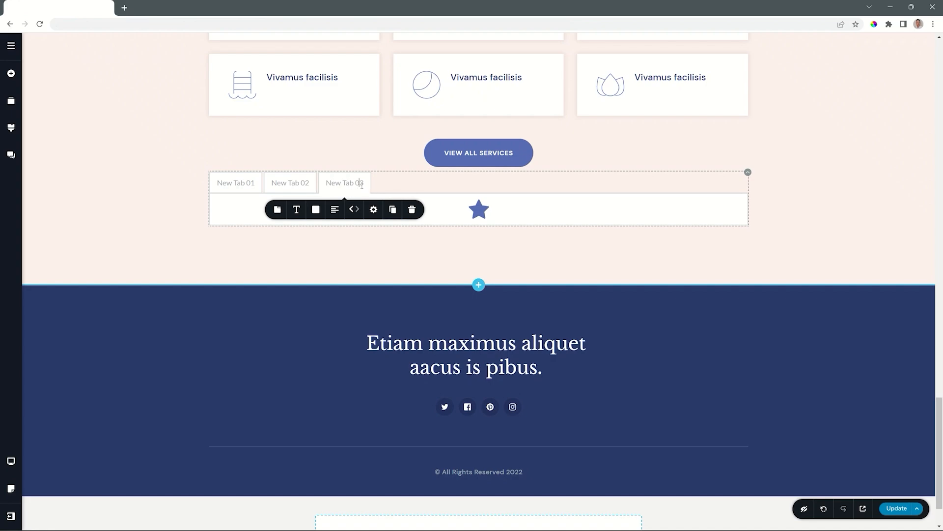
click(354, 210)
click(353, 210)
click(247, 182)
click(358, 210)
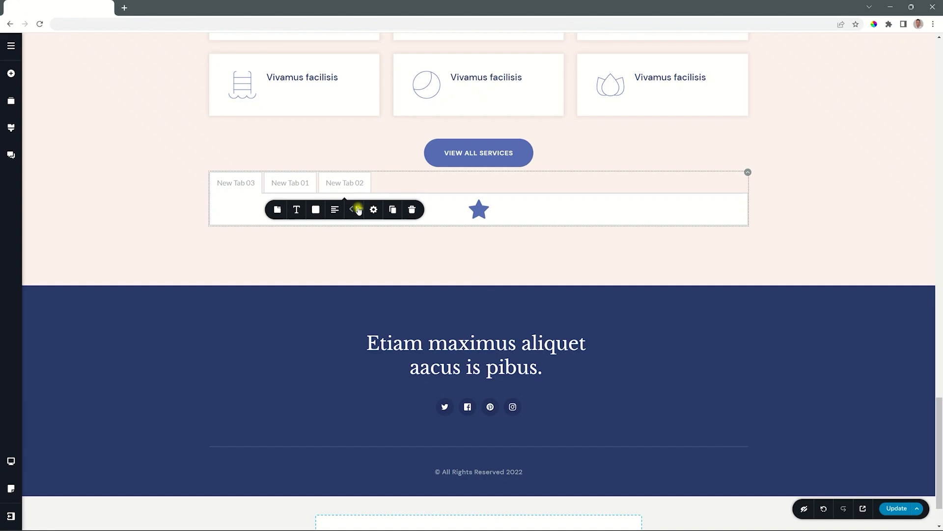
click(358, 210)
Try the second and third tab styles on the Tabs element and return to the first style
click(235, 183)
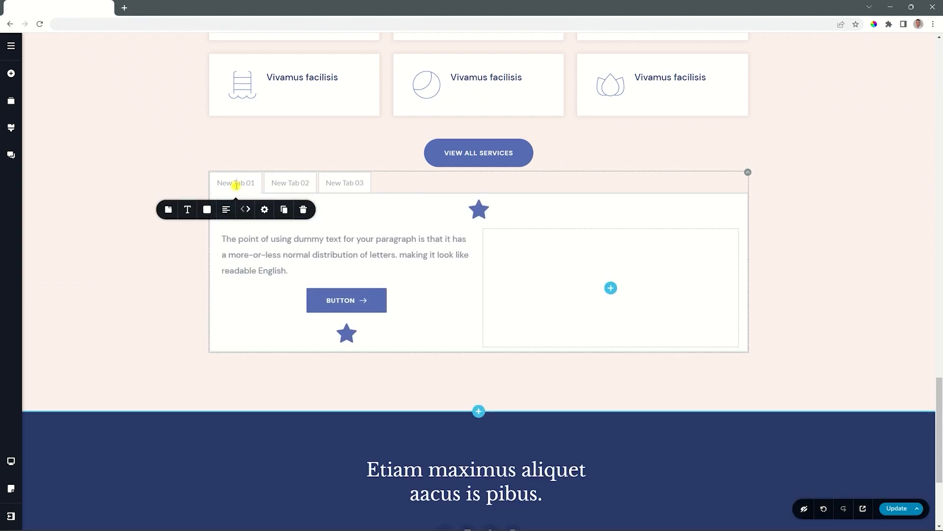
click(169, 209)
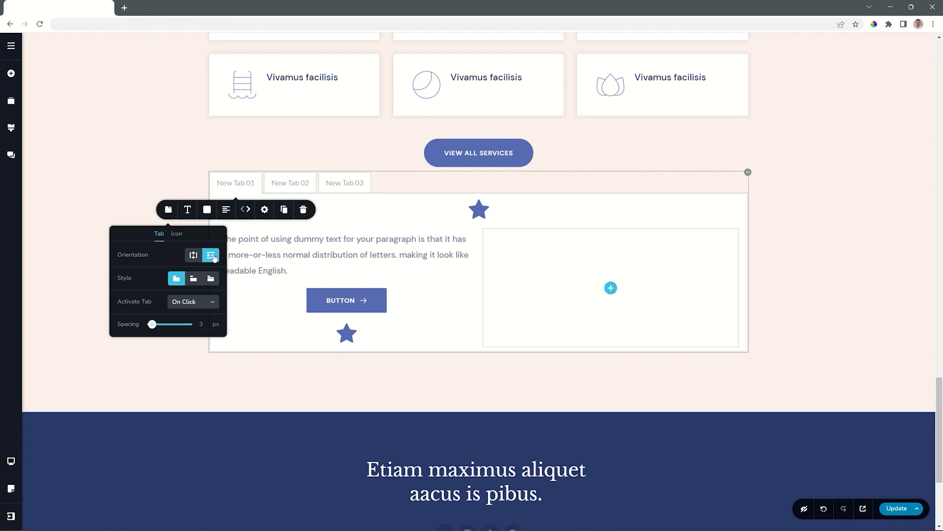
click(193, 280)
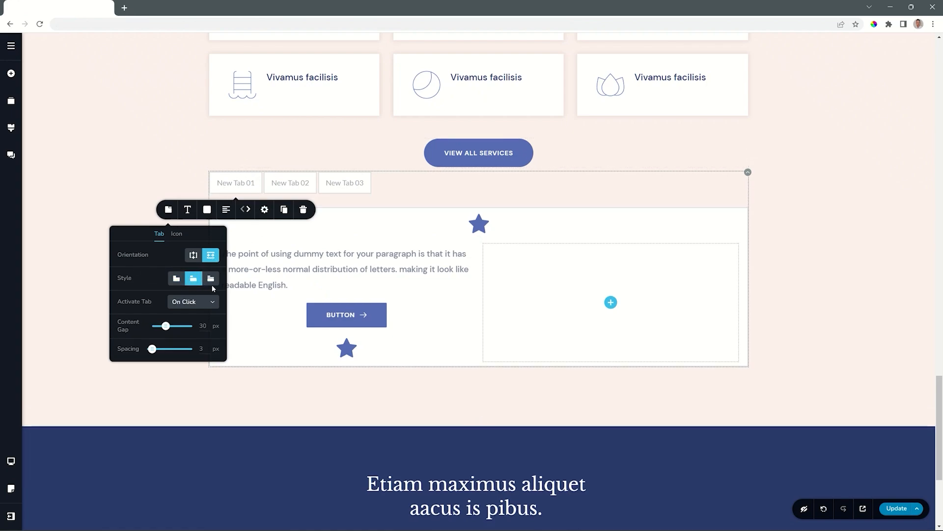
click(211, 280)
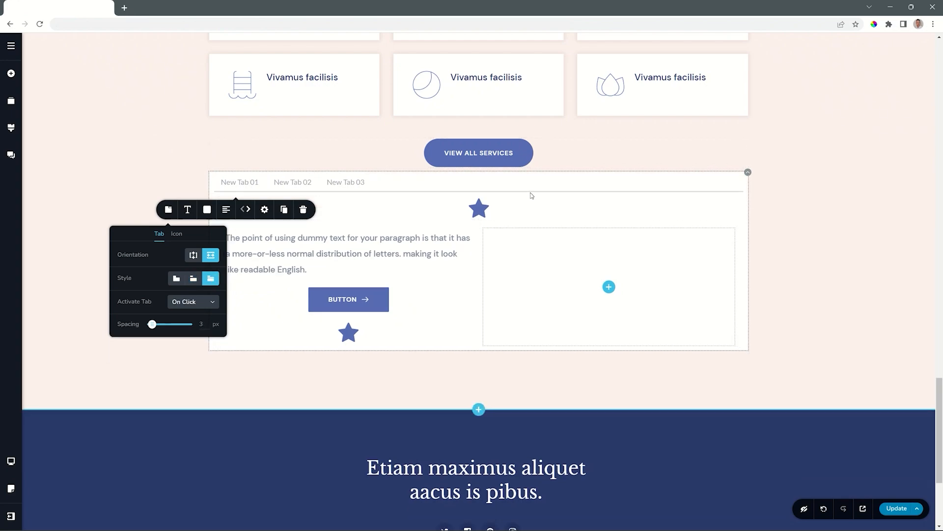
click(177, 279)
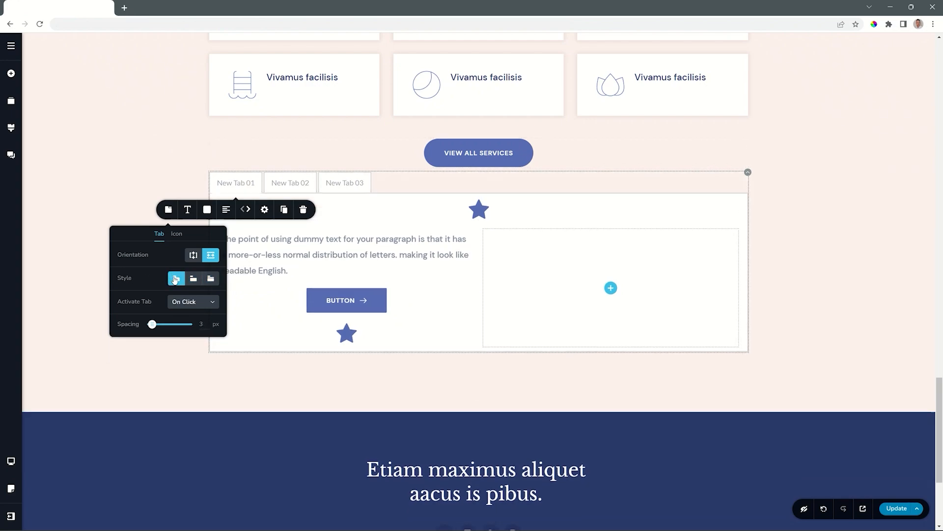
Try activating the tabs On Hover and set the activation back to On Click
click(201, 301)
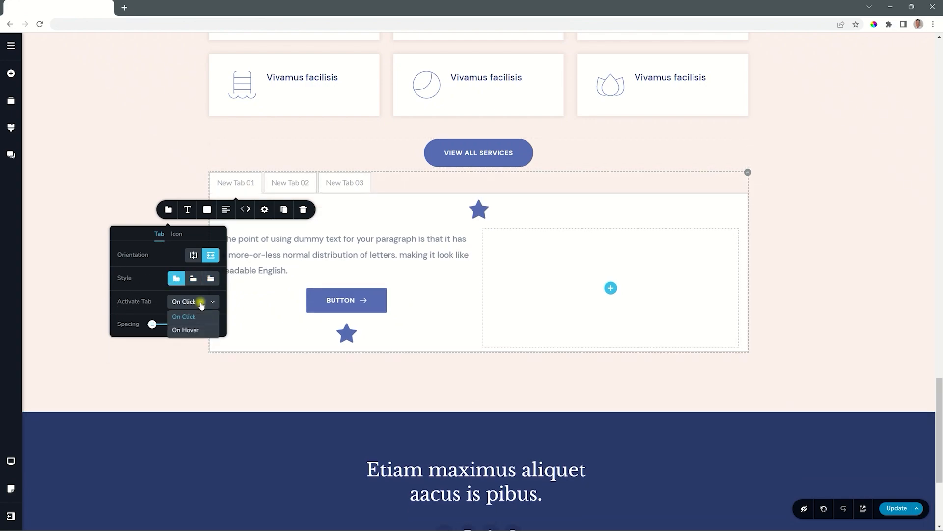
click(186, 330)
mouse_move(289, 182)
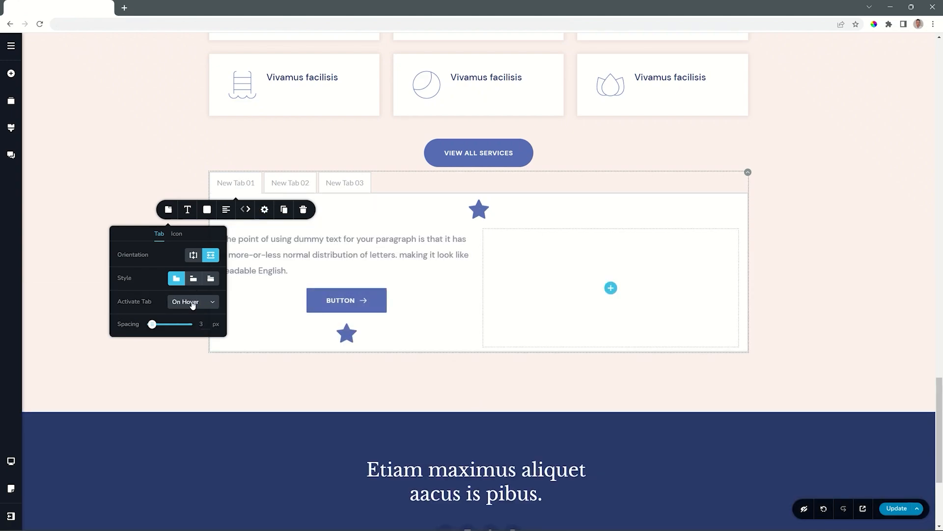
click(192, 303)
click(183, 315)
Reduce the spacing between the tabs to its minimum and add the outline steaming bowl icon to New Tab 01
mouse_move(152, 325)
mouse_down()
mouse_move(169, 326)
mouse_move(145, 328)
mouse_up()
click(175, 234)
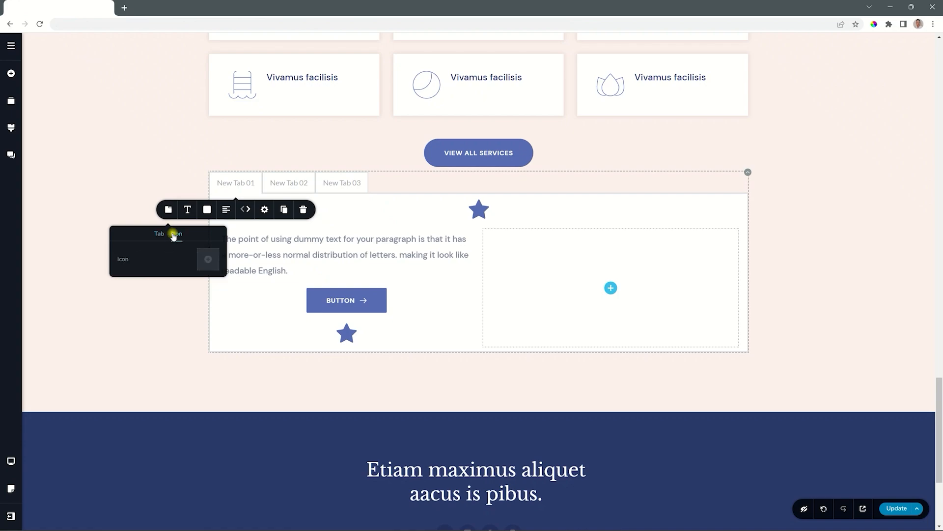
click(208, 259)
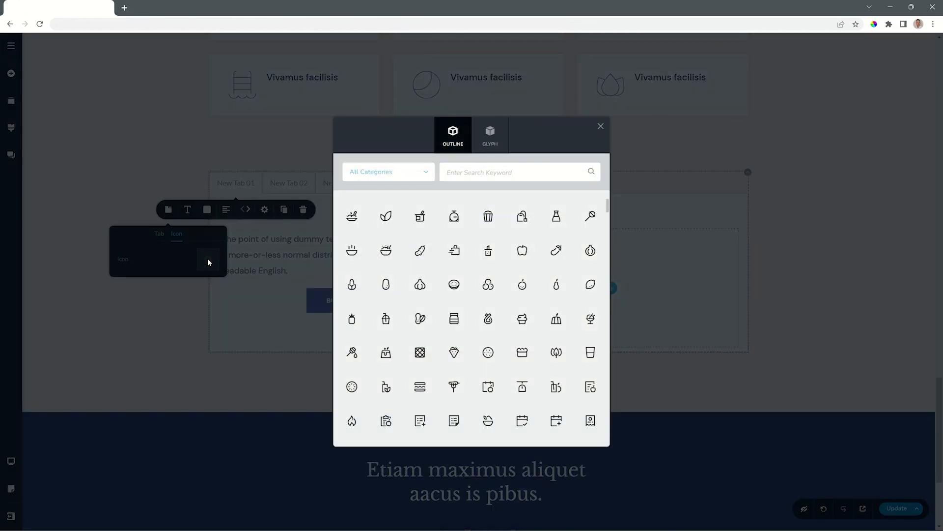
click(352, 250)
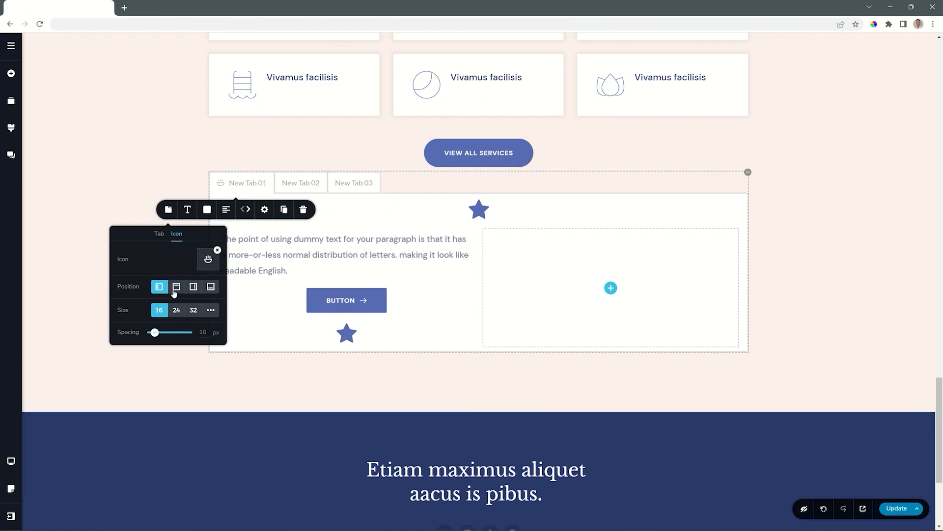
Try the other icon positions on New Tab 01, keep the icon left of the label, and set its spacing to 12 px
click(177, 287)
click(193, 286)
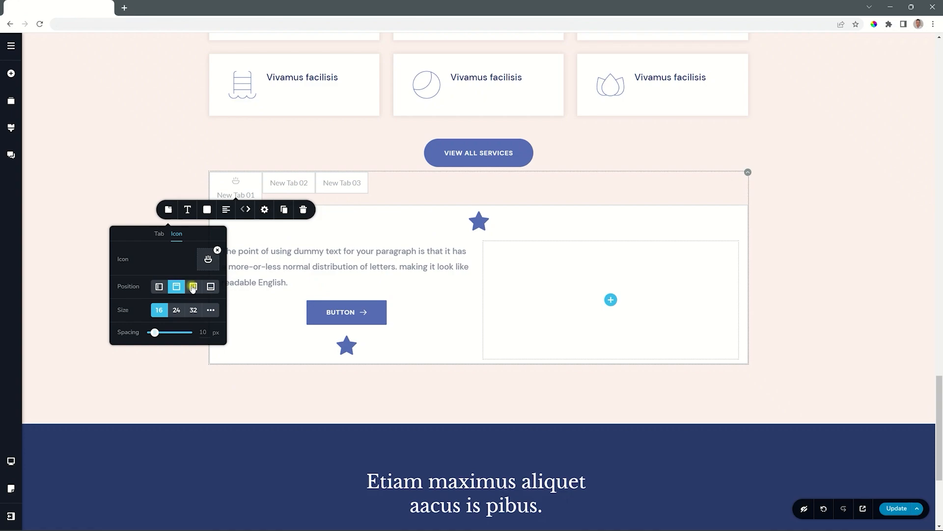
click(211, 287)
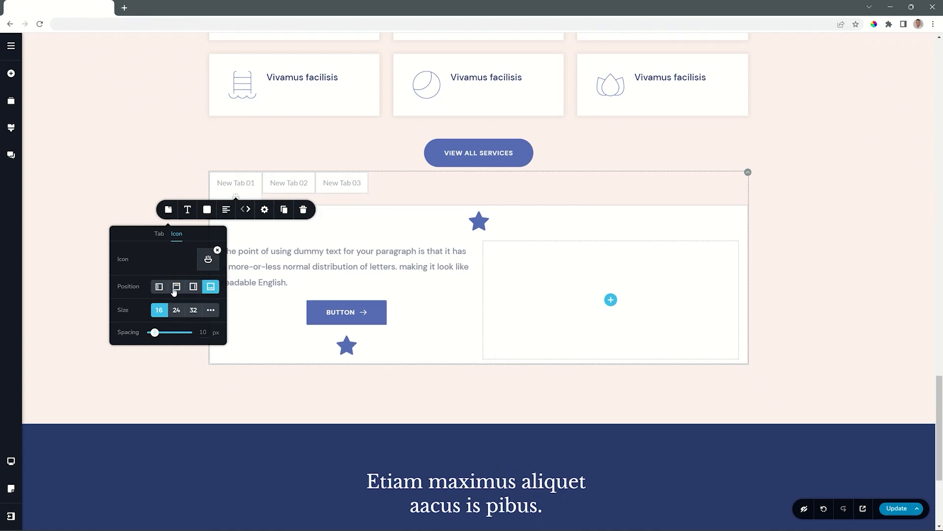
click(159, 287)
drag(154, 335, 155, 333)
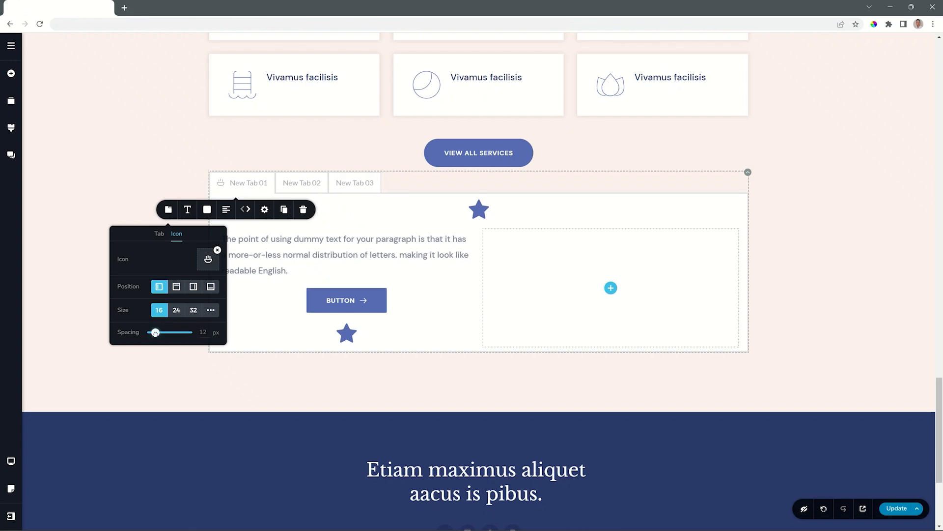
Switch the Tabs element to vertical orientation and try the second and third tab styles, returning to the first style
click(159, 235)
click(193, 256)
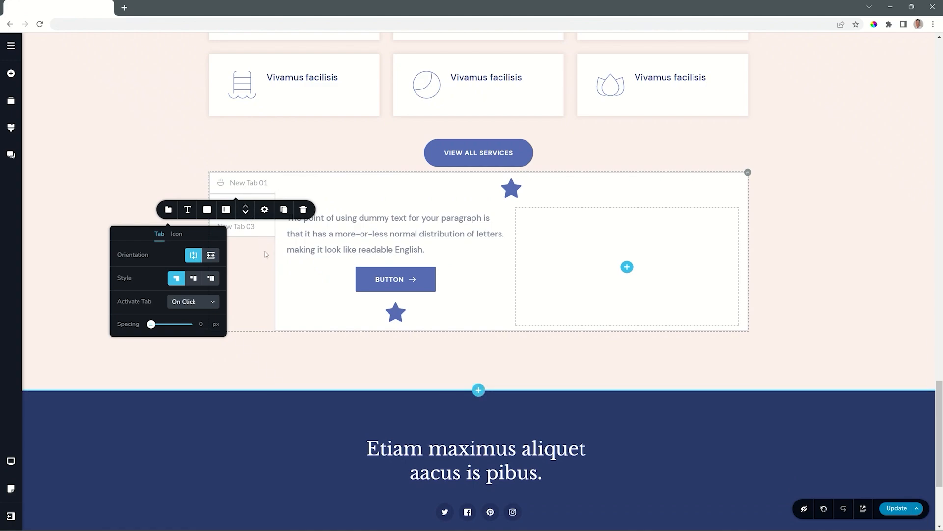
click(264, 262)
click(254, 180)
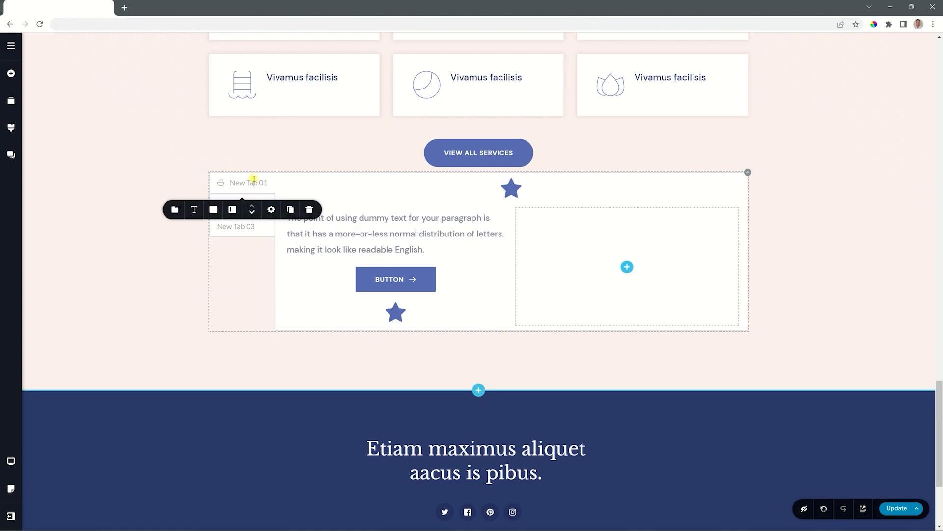
click(174, 210)
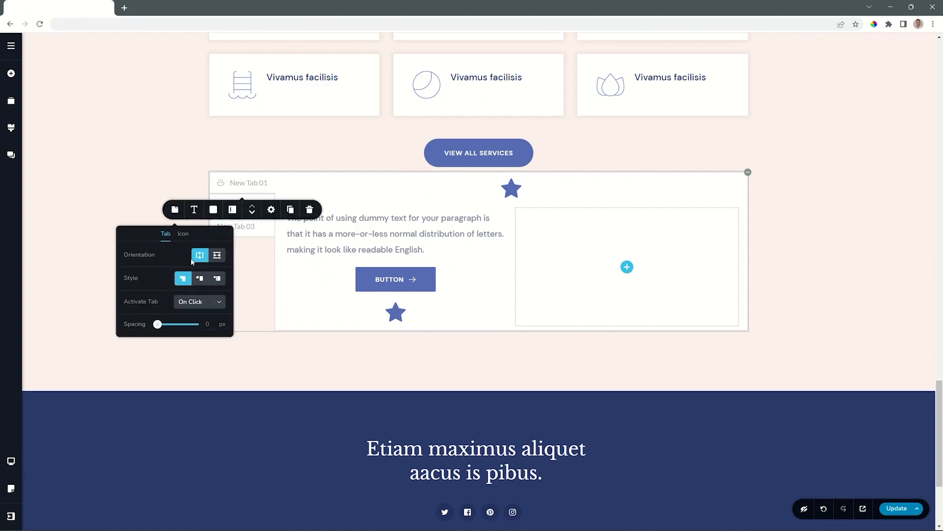
click(199, 278)
click(217, 279)
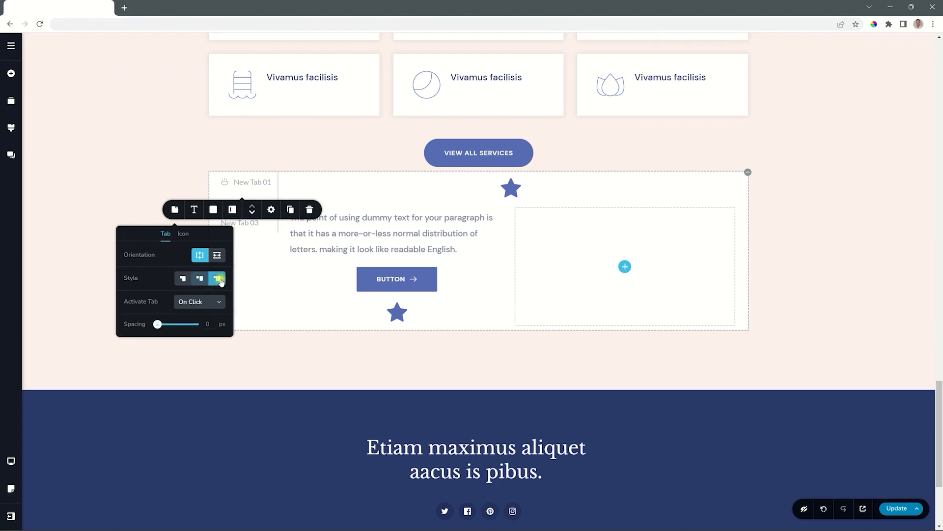
click(183, 279)
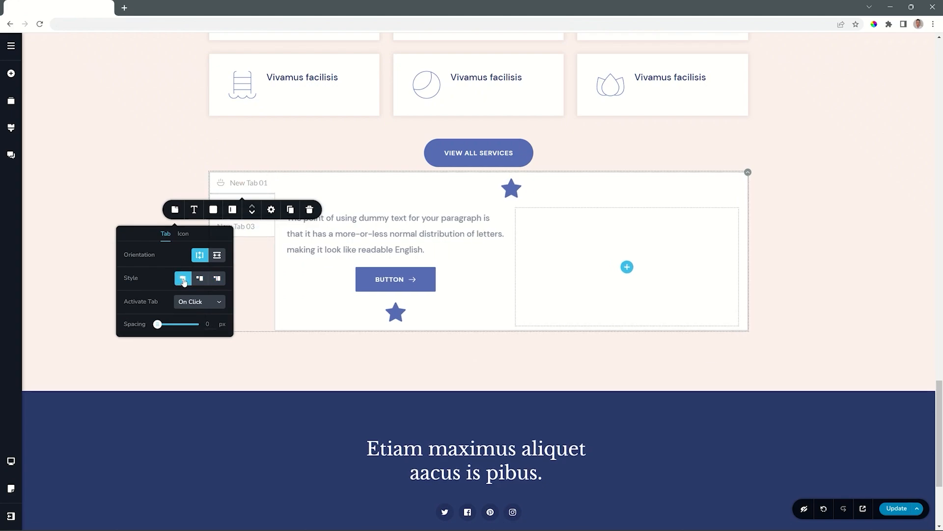
Move the vertical tabs to the right side of the content and back to the left, and return the tabs to horizontal orientation
click(183, 233)
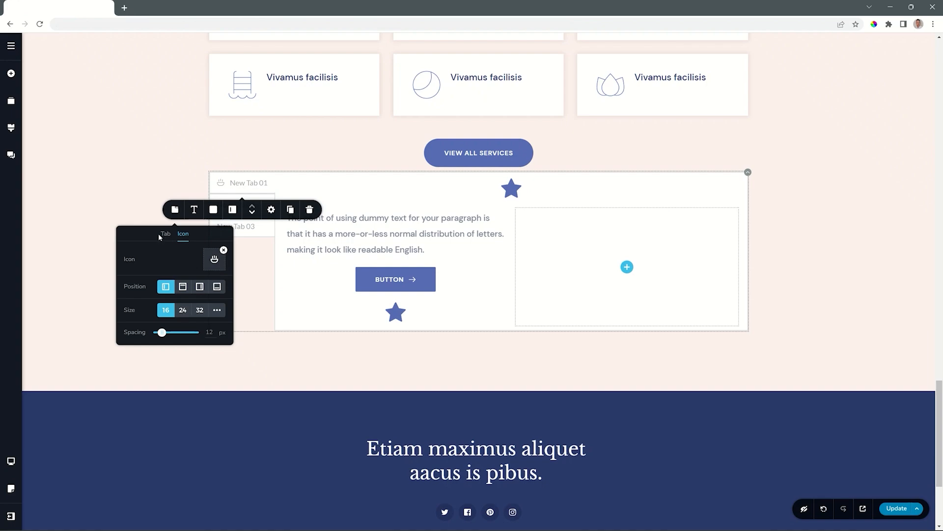
click(165, 235)
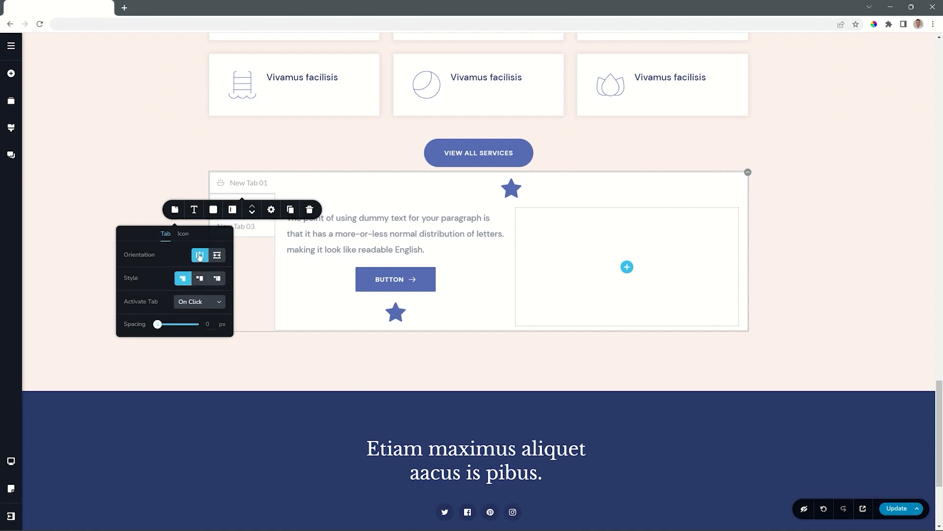
click(234, 211)
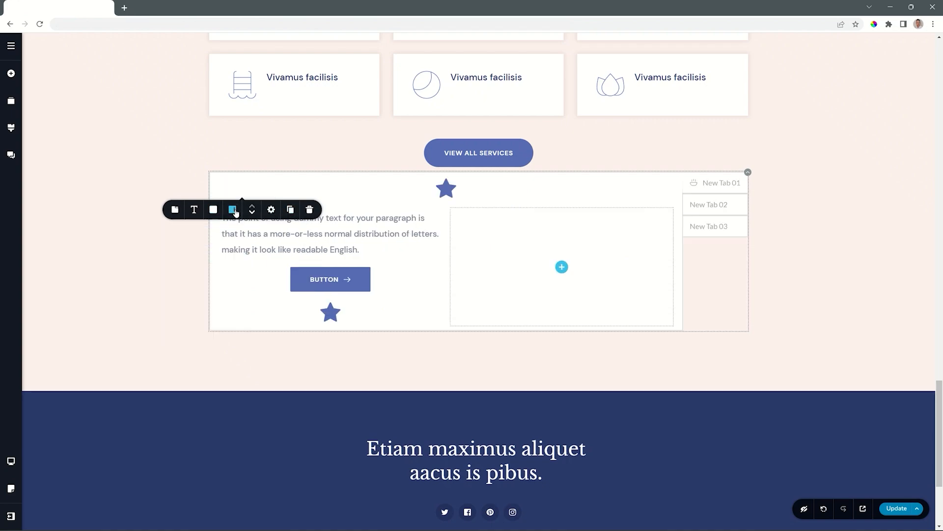
click(234, 210)
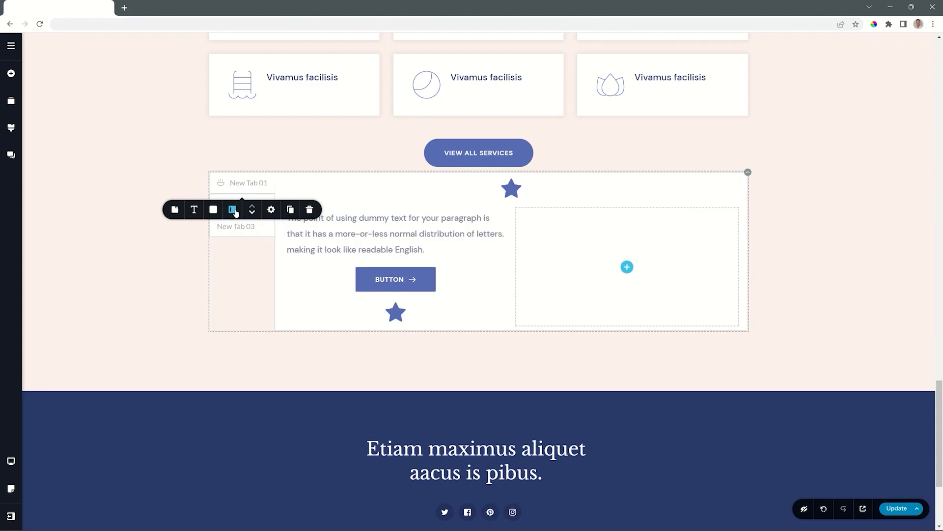
click(175, 209)
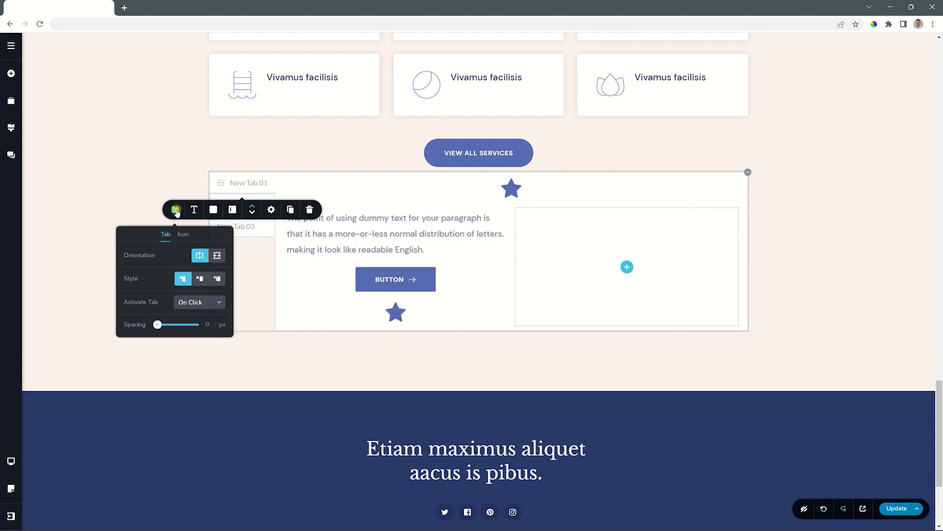
click(216, 255)
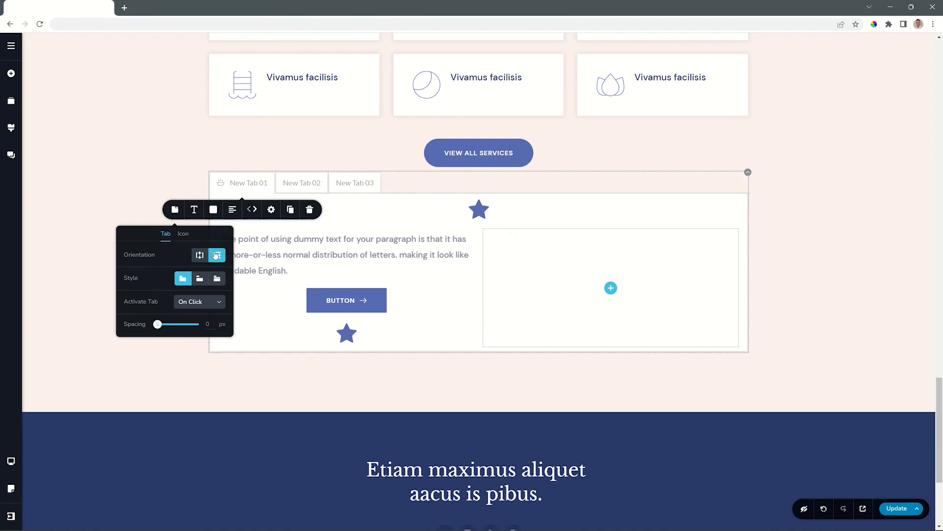
Set the tab font to Noto Serif and the Tabs element's background color to beige #e9dad4
click(194, 209)
click(140, 240)
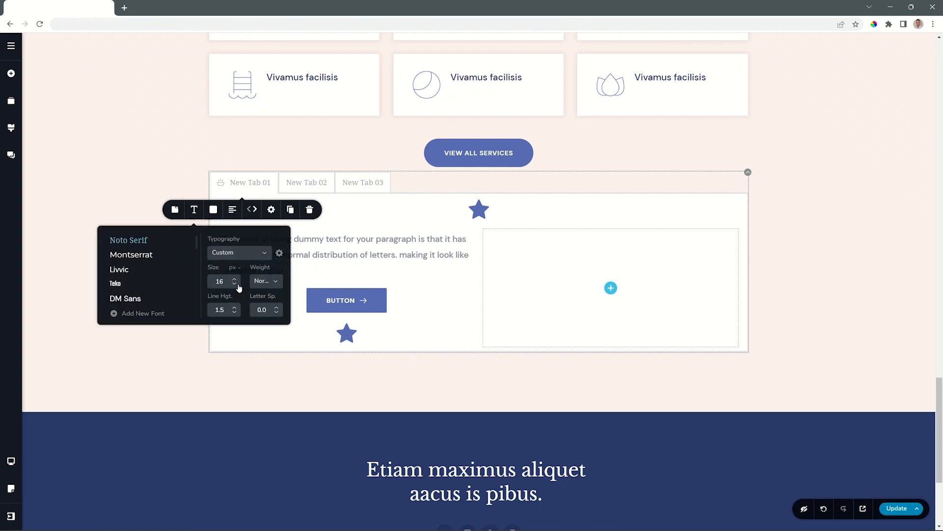
click(213, 209)
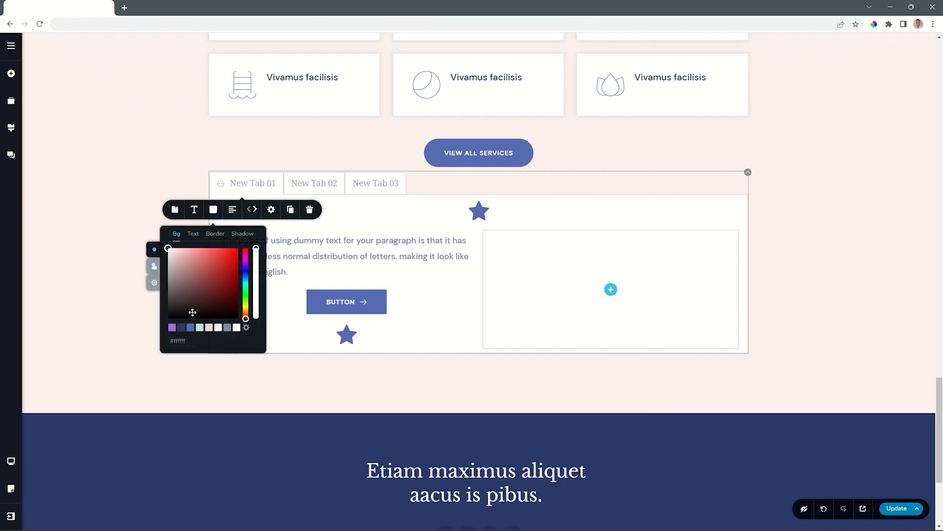
click(209, 327)
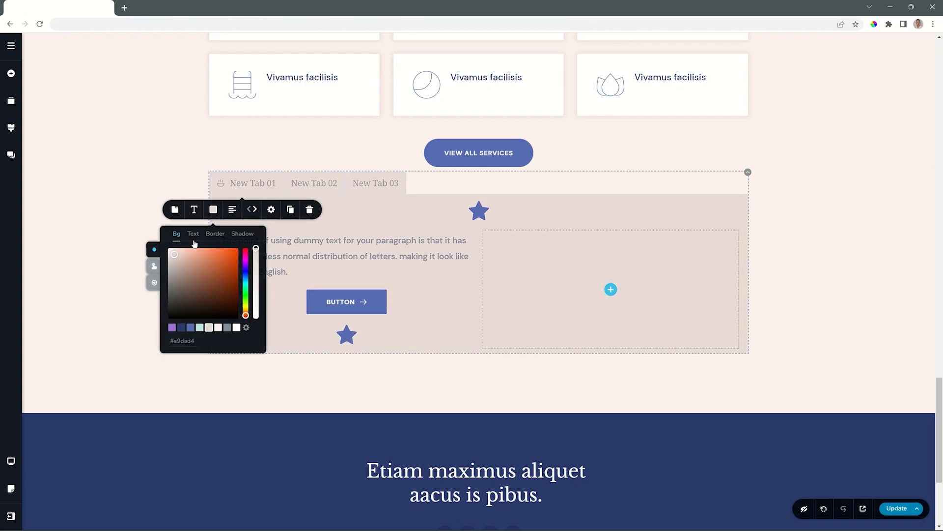
Set the normal-state tab text color to dark blue #2c396b and apply the same dark blue swatch to the border
click(193, 234)
click(182, 327)
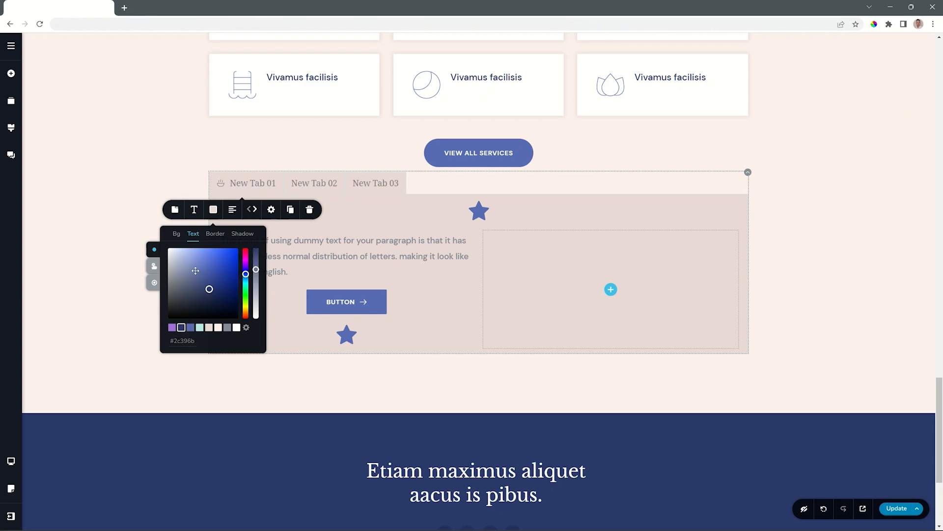
click(215, 233)
click(181, 328)
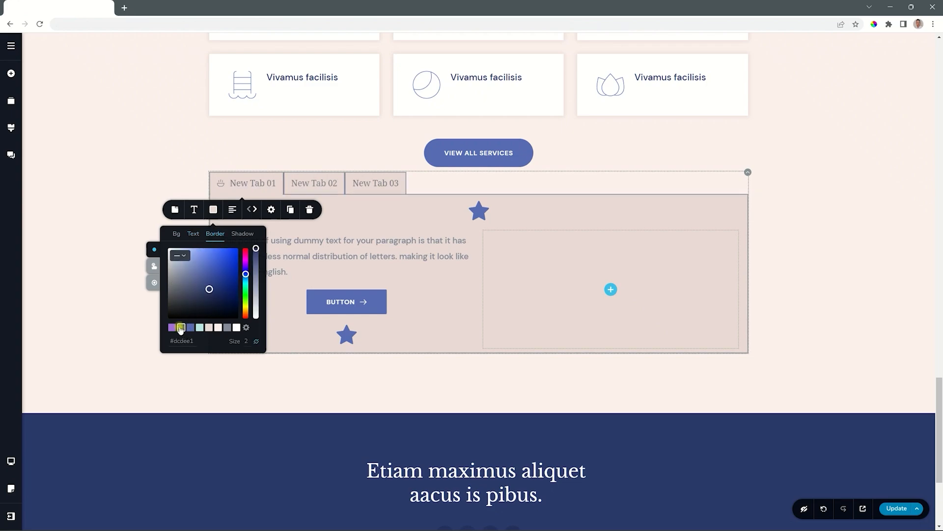
Give the hover state of the tabs a purple background and white #FFFFFF text
click(152, 267)
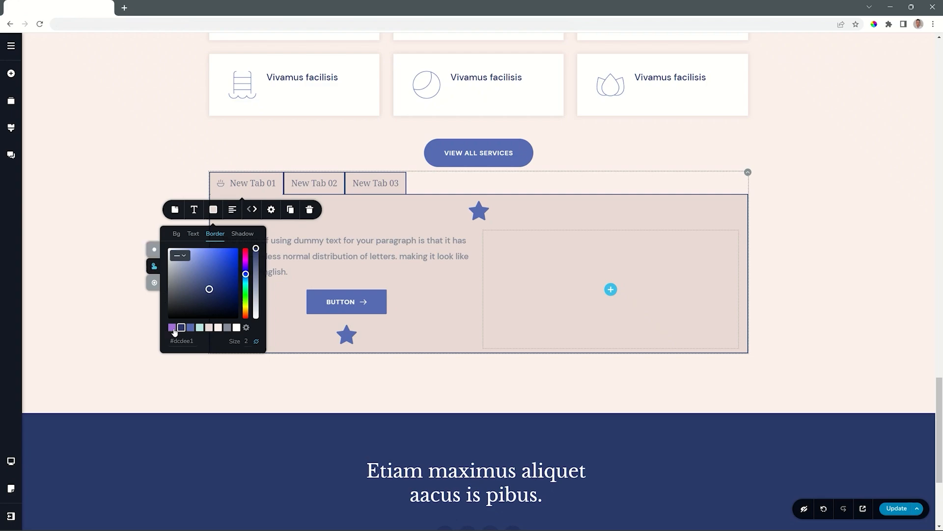
click(178, 235)
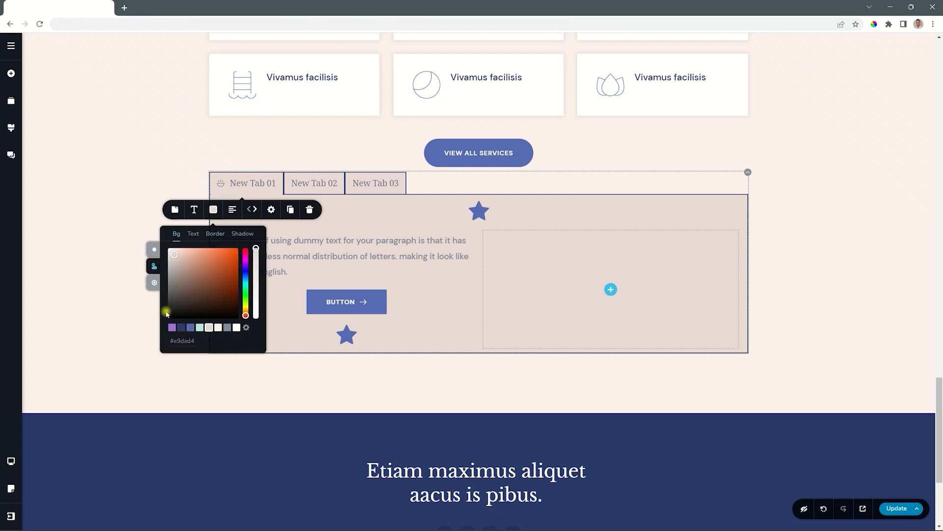
click(172, 327)
click(192, 235)
click(236, 328)
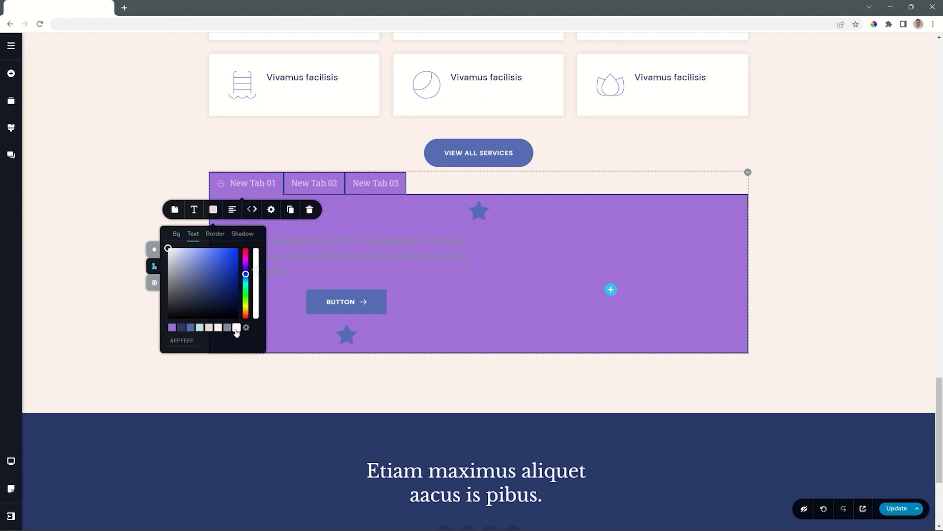
Try white text and a white background on the active tab, and return to dark blue #2c396b text and the beige background
click(154, 282)
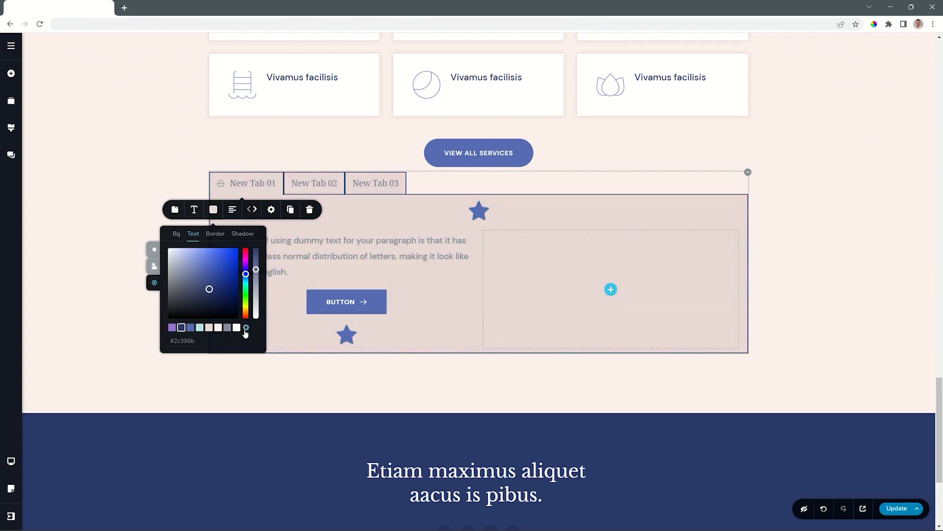
click(237, 327)
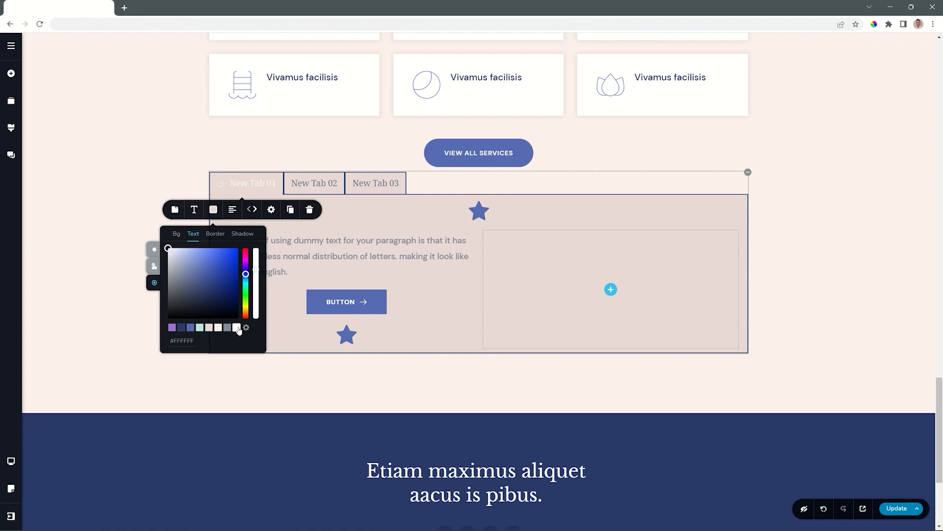
click(180, 237)
click(237, 327)
click(192, 238)
click(182, 327)
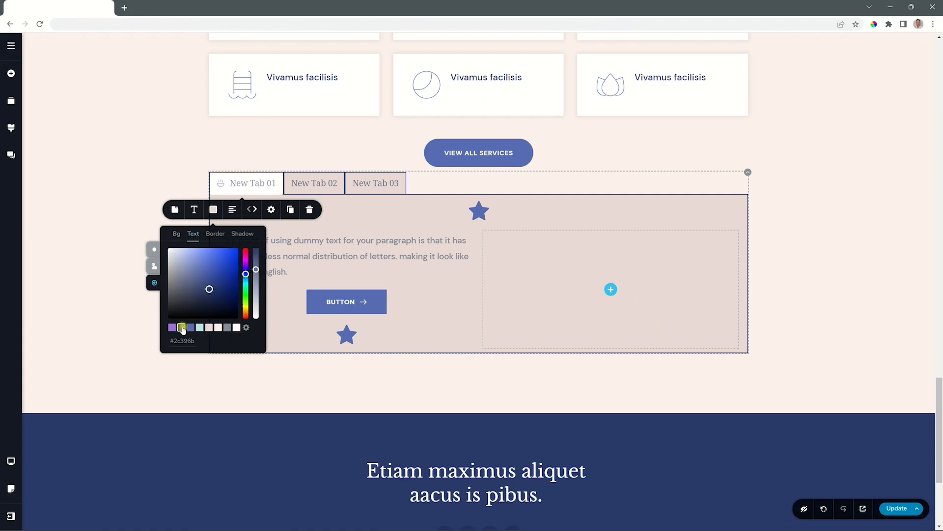
click(182, 237)
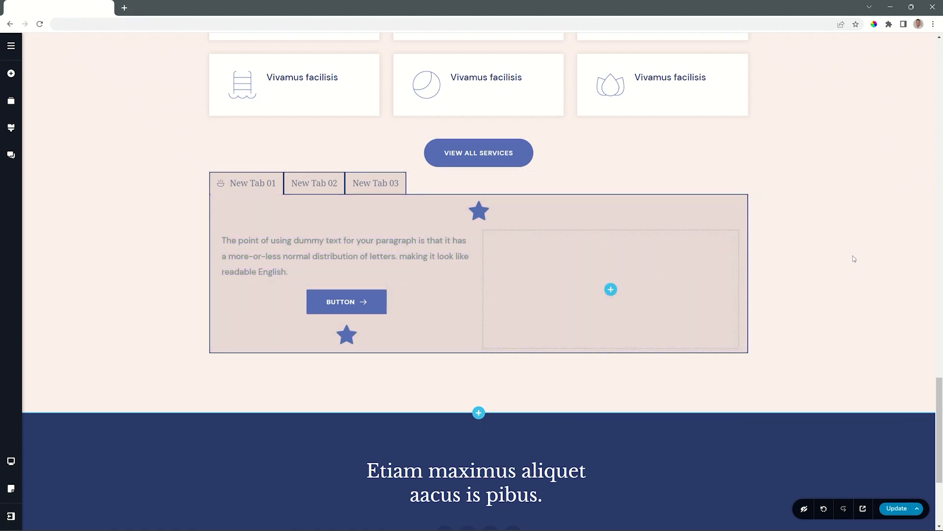
Preview the page in tablet view and check the content of New Tab 02, New Tab 03 and New Tab 01
click(10, 461)
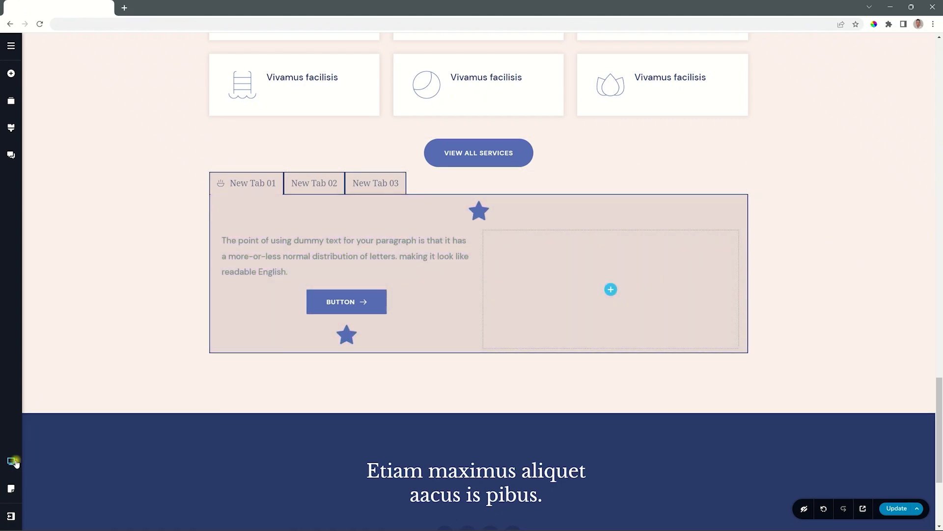
click(59, 452)
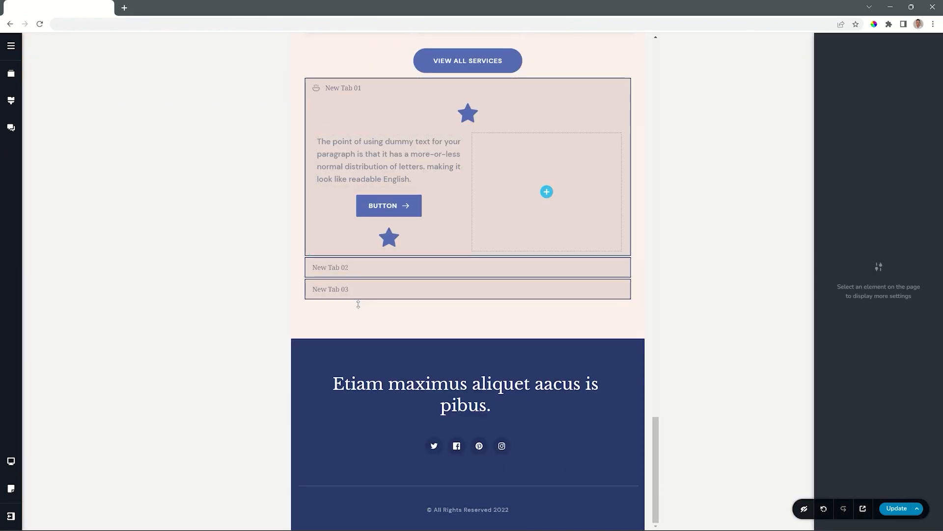
click(360, 266)
click(360, 287)
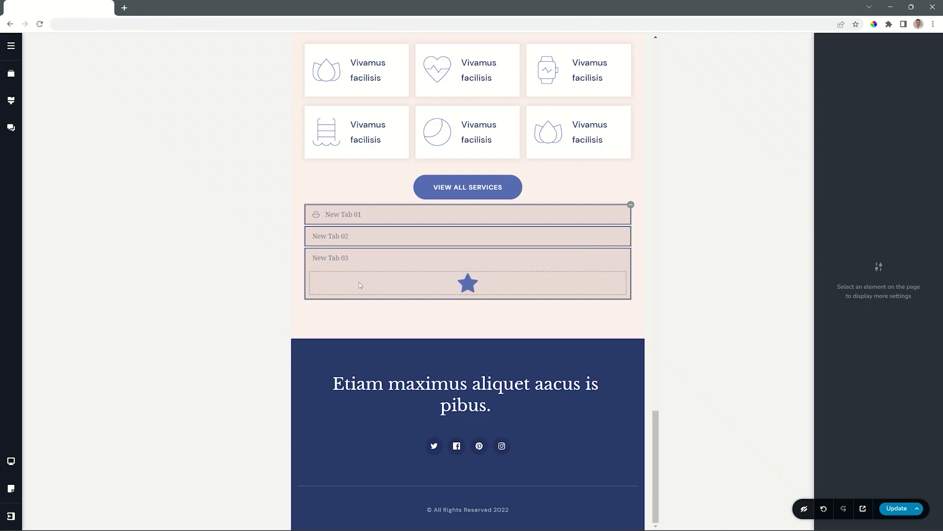
click(355, 215)
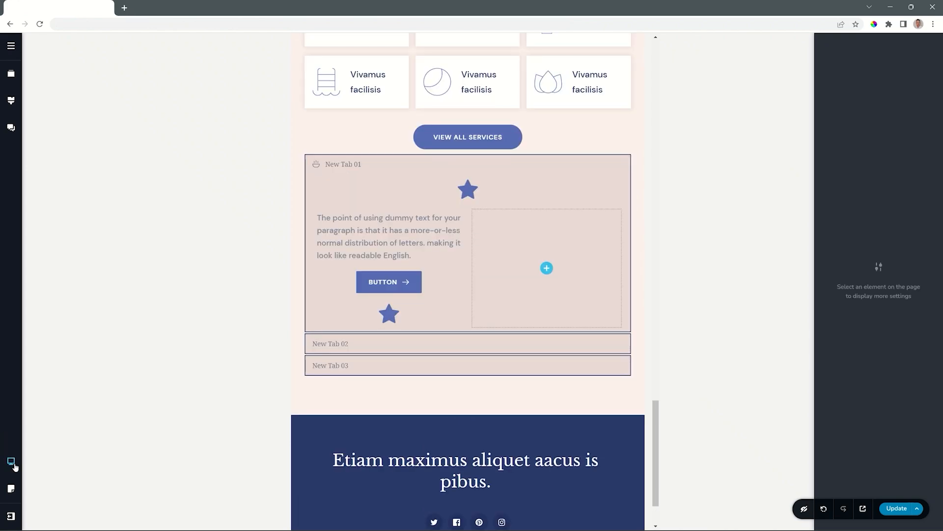
Preview the Tabs element in mobile view
click(11, 460)
click(55, 478)
scroll(451, 412, down, 4)
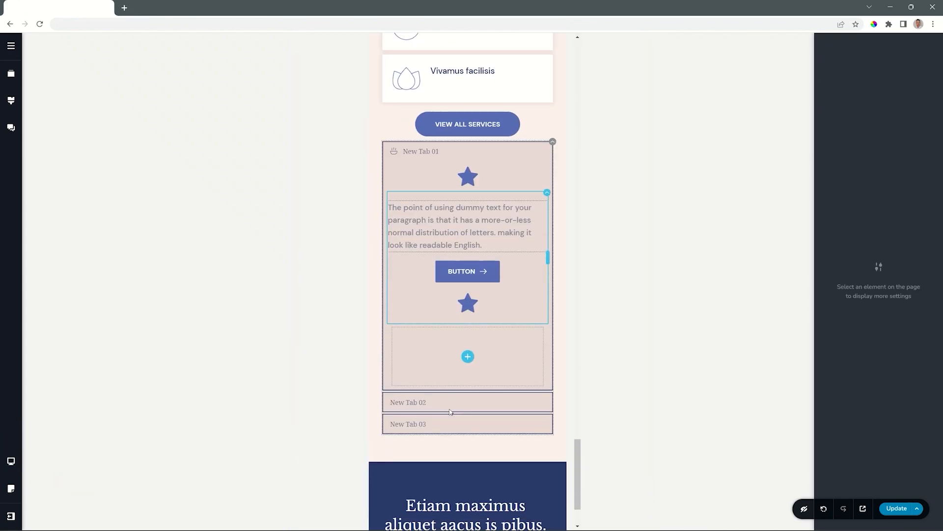